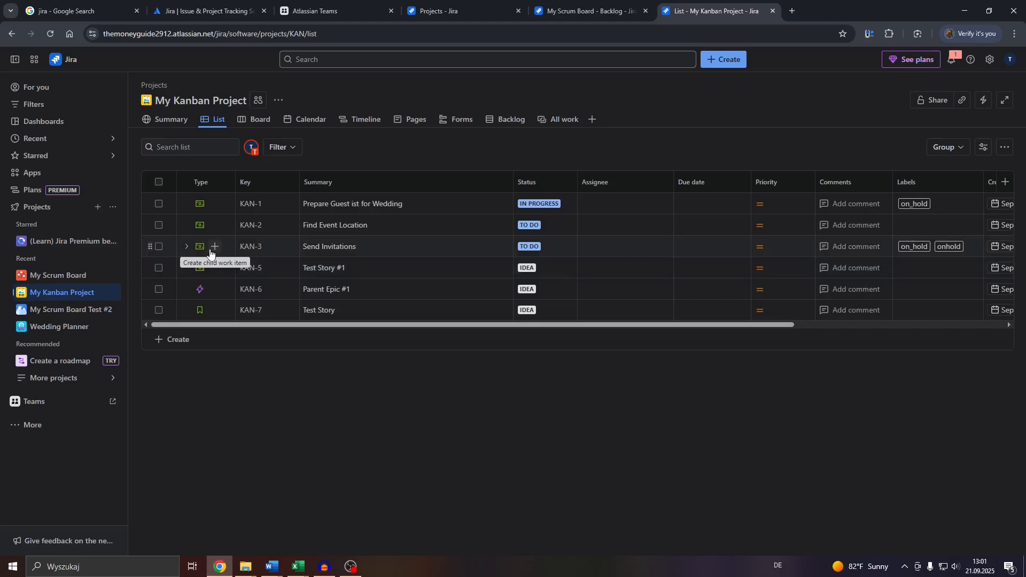
# Look through the Google results for "jira" for the Atlassian Jira listing, then switch to the already open Jira product page.
pyautogui.click(79, 4)
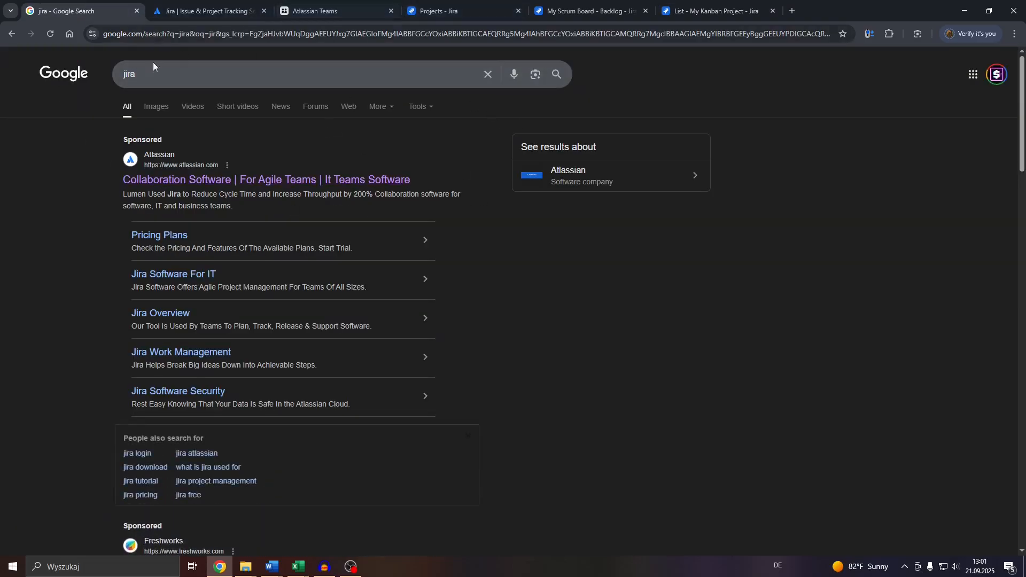
pyautogui.click(697, 5)
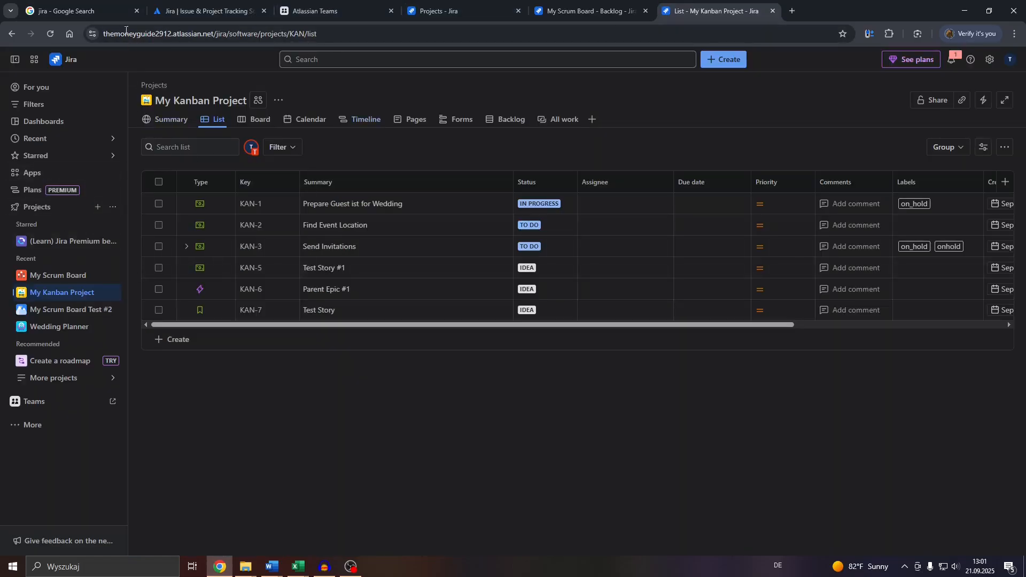
pyautogui.click(96, 10)
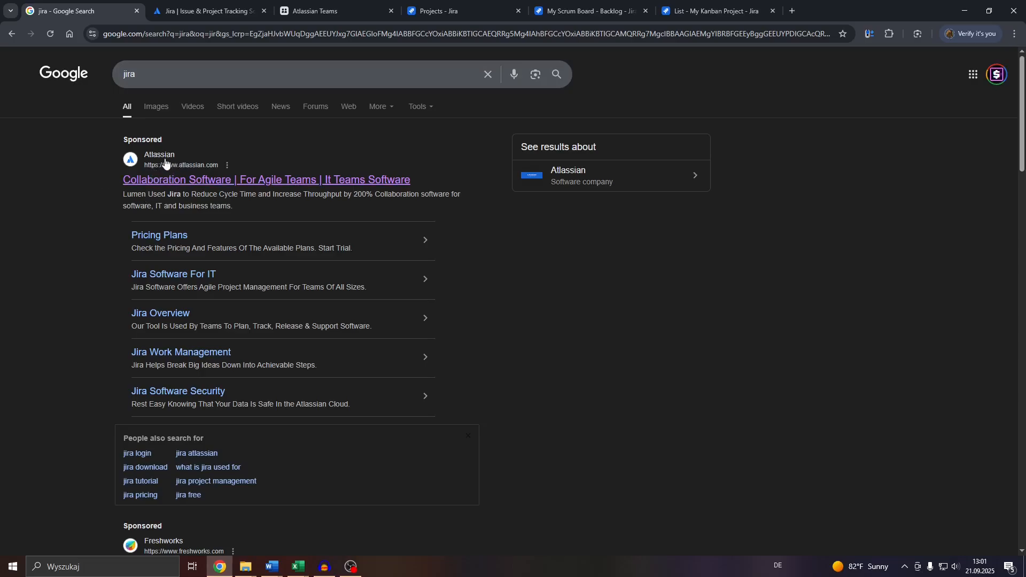
pyautogui.scroll(-4, 82, 193)
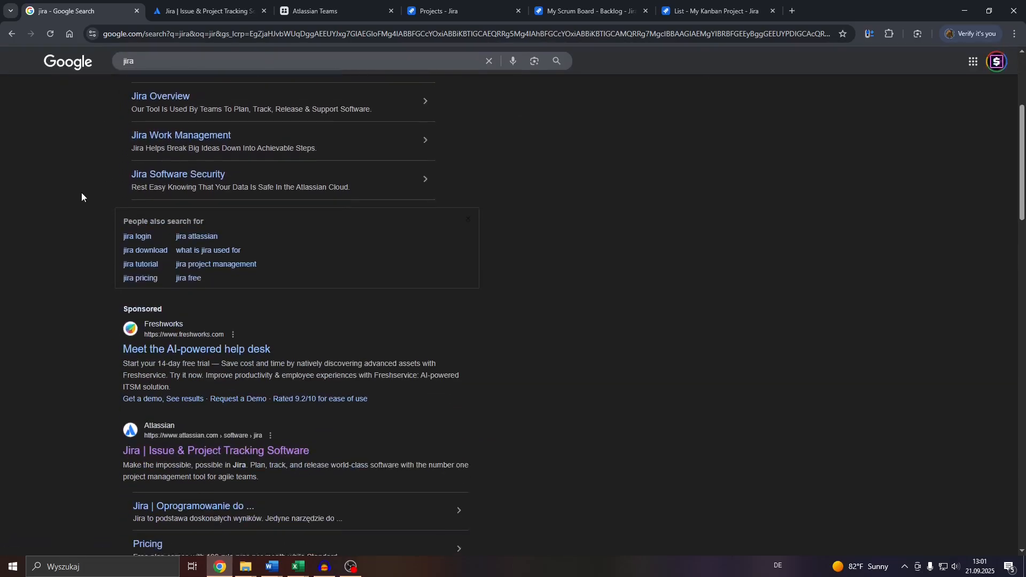
pyautogui.scroll(-2, 81, 193)
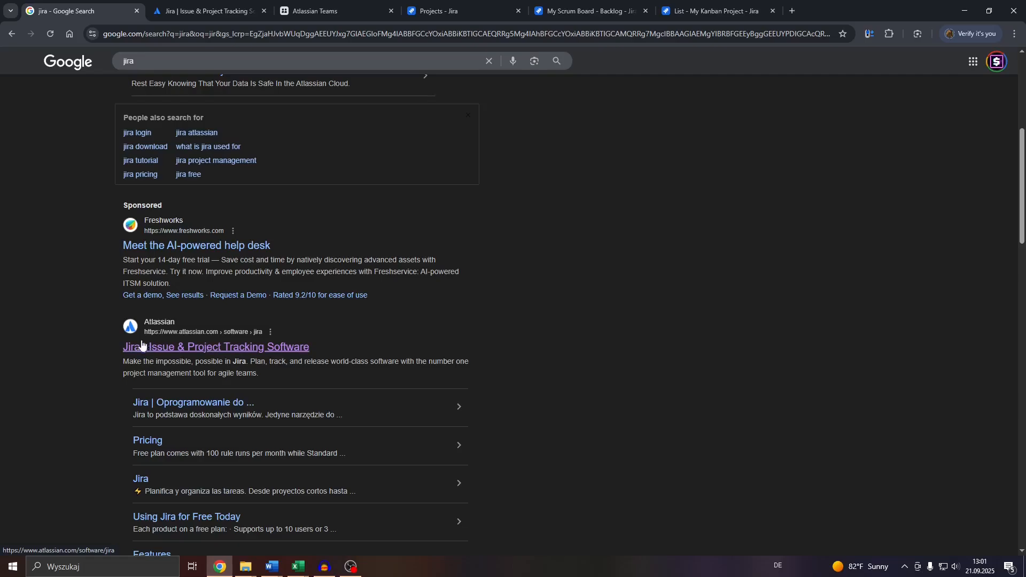
pyautogui.scroll(-1, 160, 337)
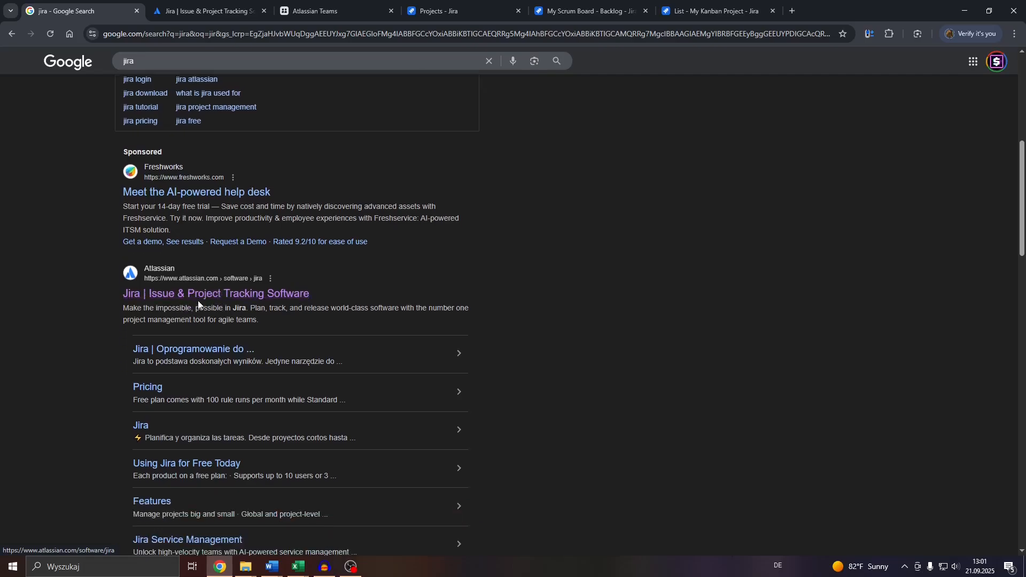
pyautogui.click(208, 3)
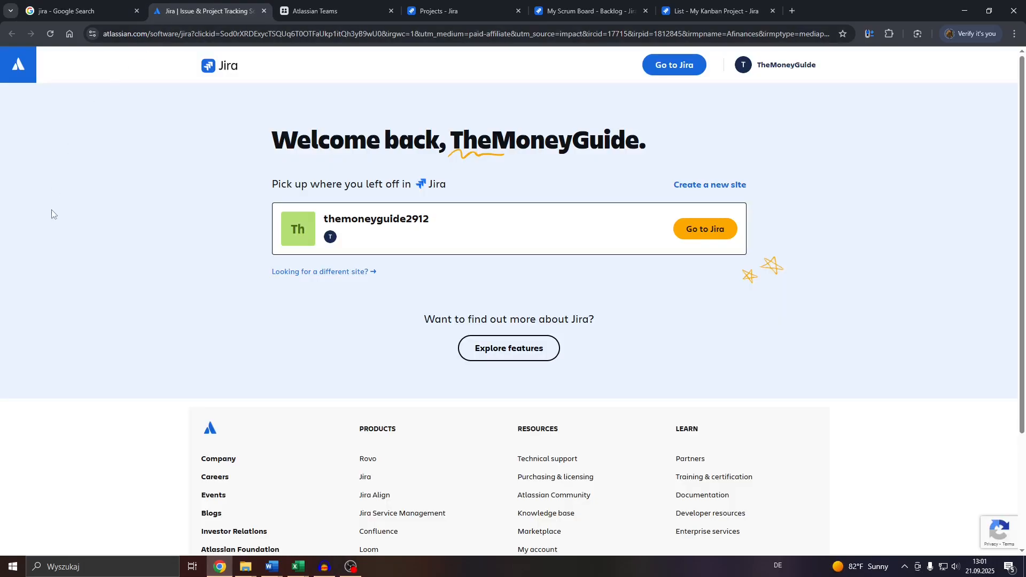
pyautogui.click(80, 5)
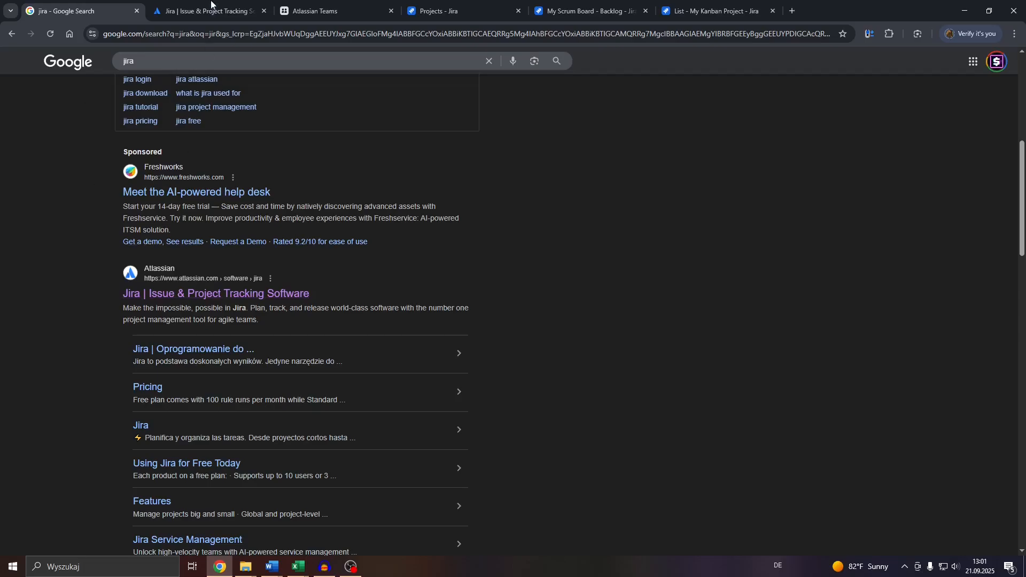
pyautogui.click(212, 3)
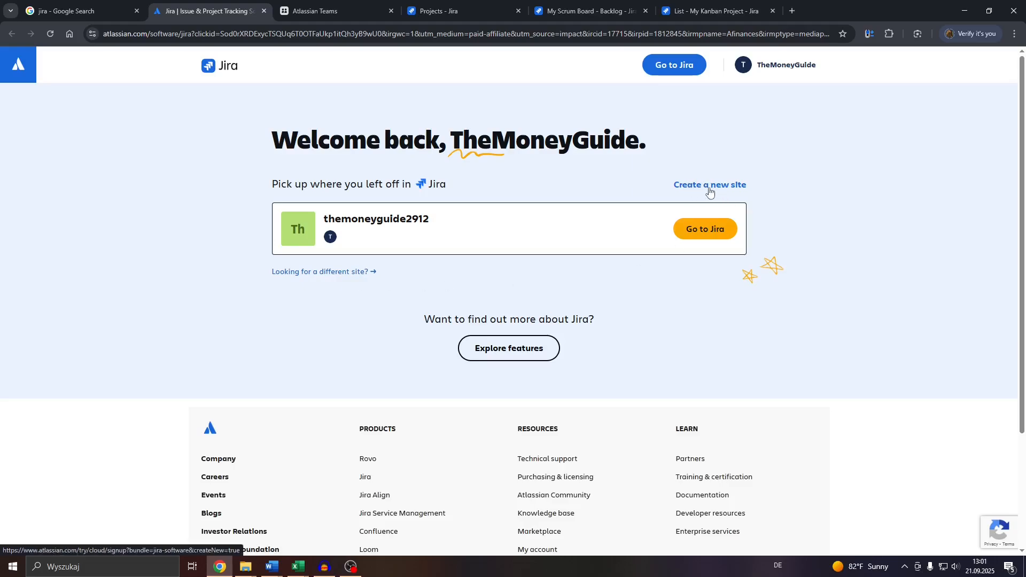
# Look for a different site from the Jira welcome page and view the account's available Jira sites in Atlassian Home.
pyautogui.click(306, 273)
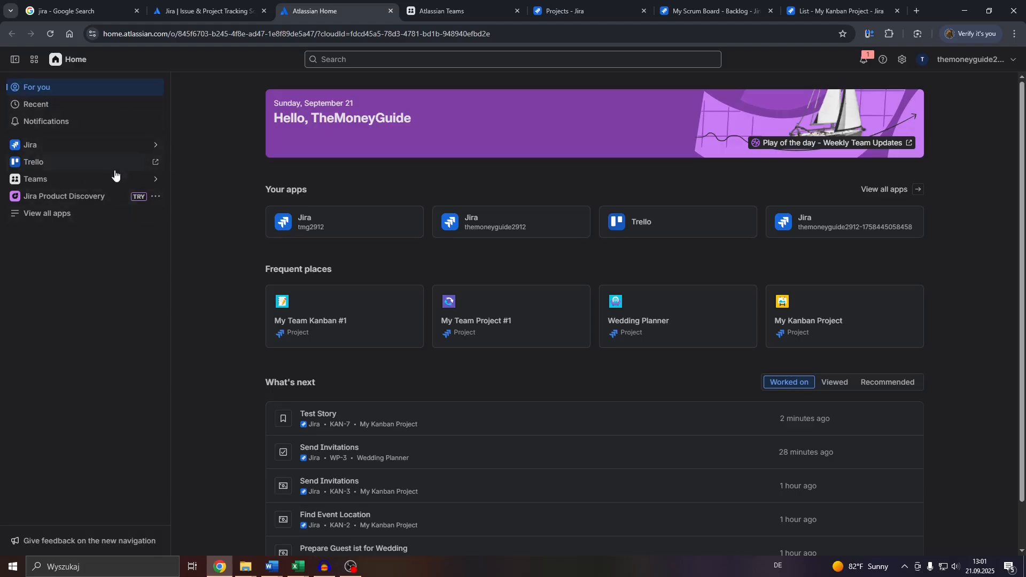
pyautogui.click(198, 11)
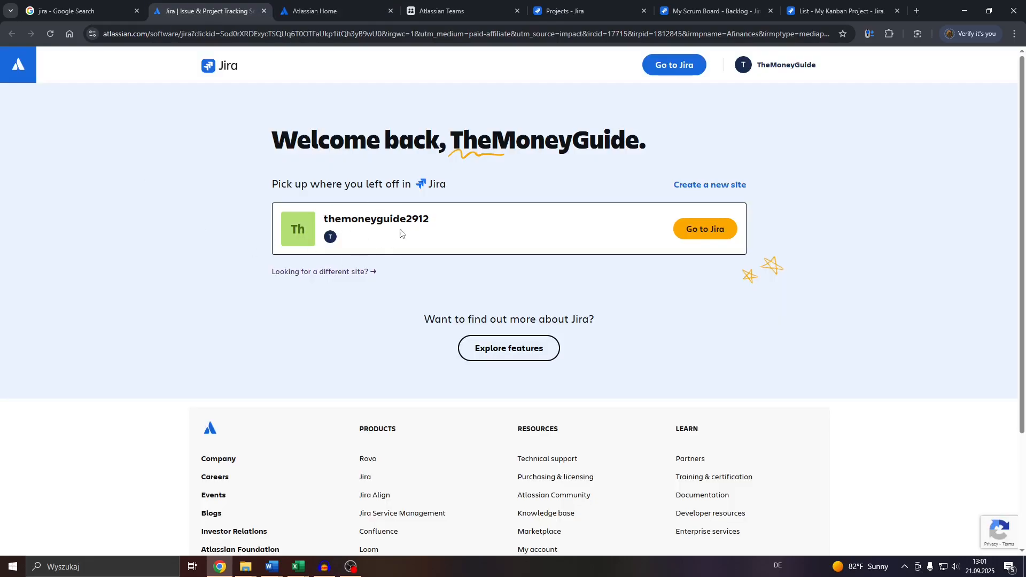
pyautogui.click(302, 11)
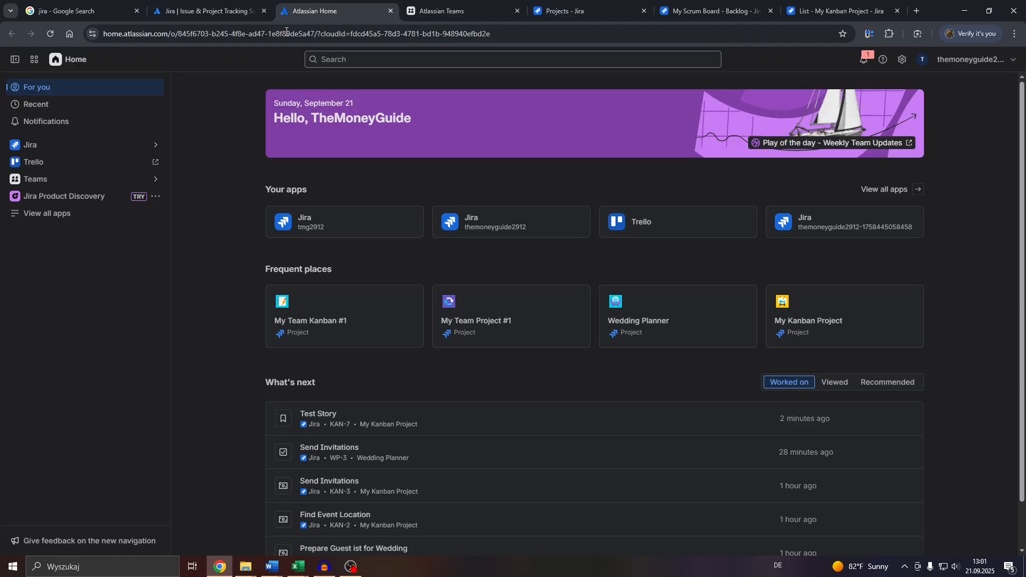
pyautogui.click(43, 149)
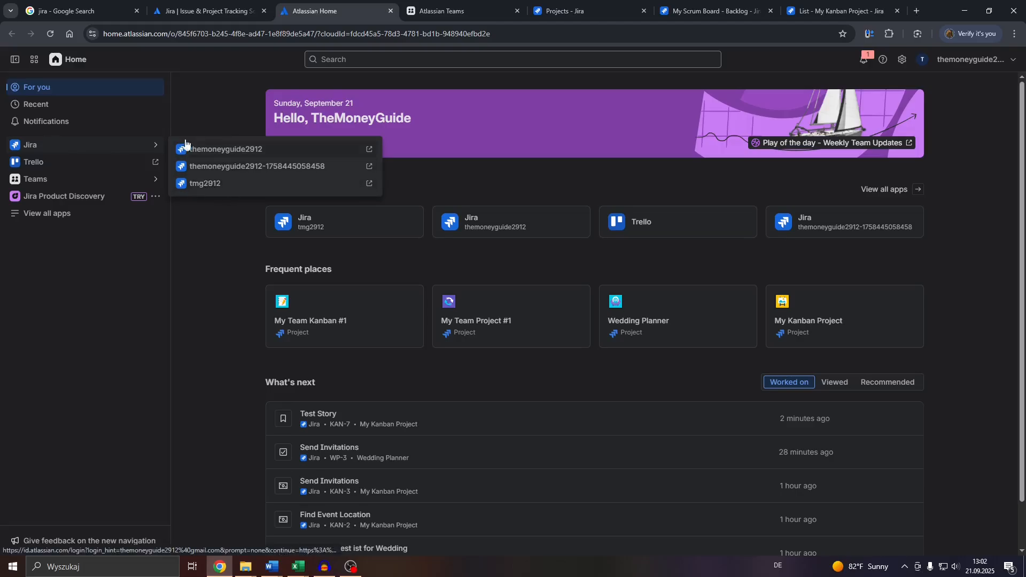
pyautogui.click(197, 239)
# Close the Atlassian Teams page and switch to the Jira Projects page.
pyautogui.click(451, 4)
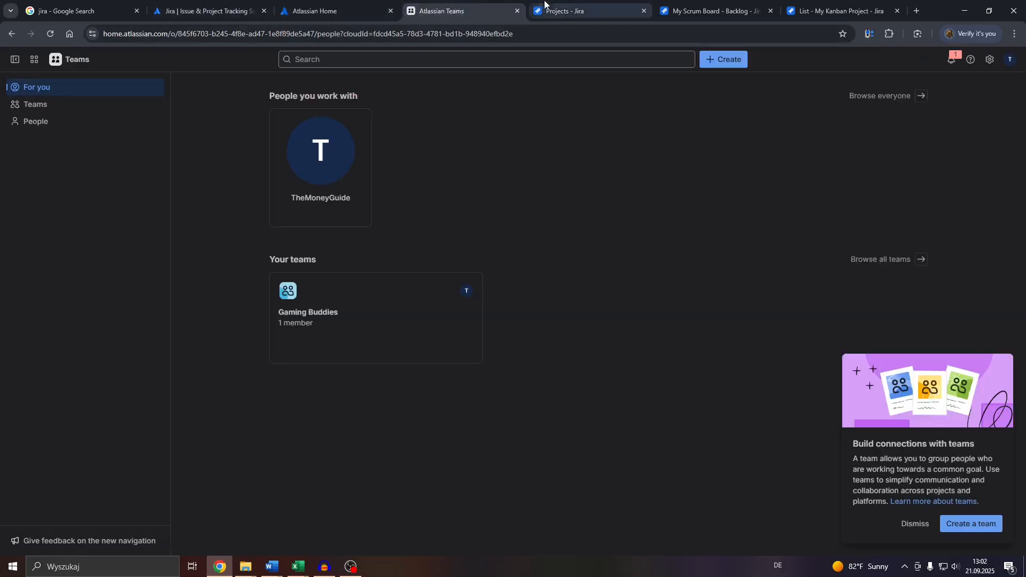
pyautogui.click(535, 10)
pyautogui.click(518, 10)
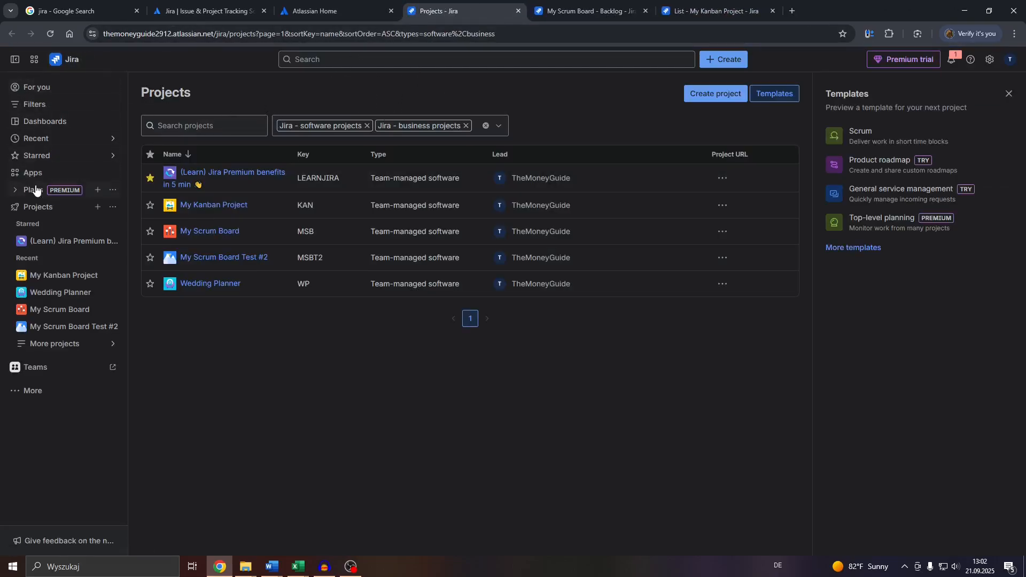
pyautogui.click(16, 208)
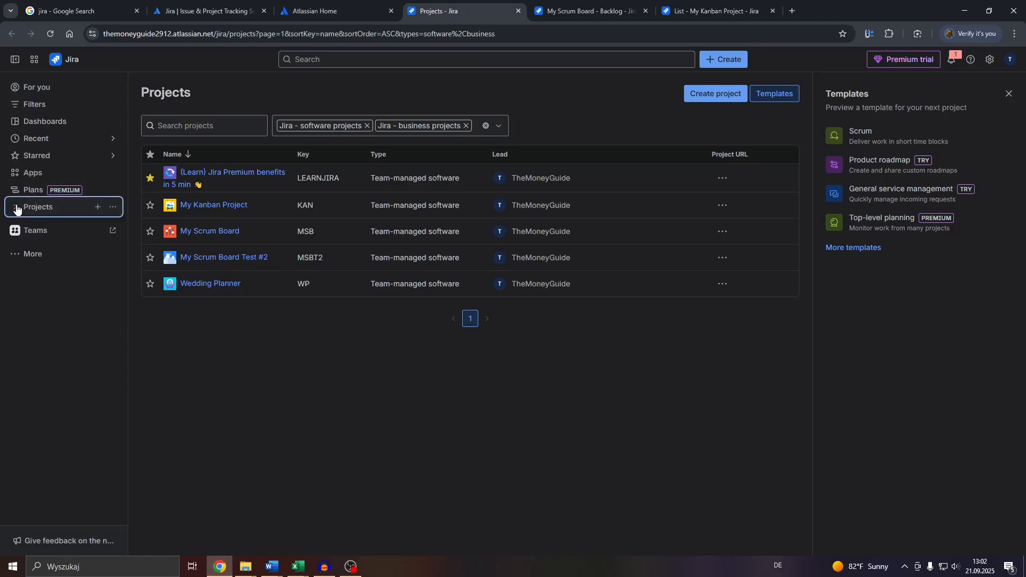
pyautogui.click(16, 208)
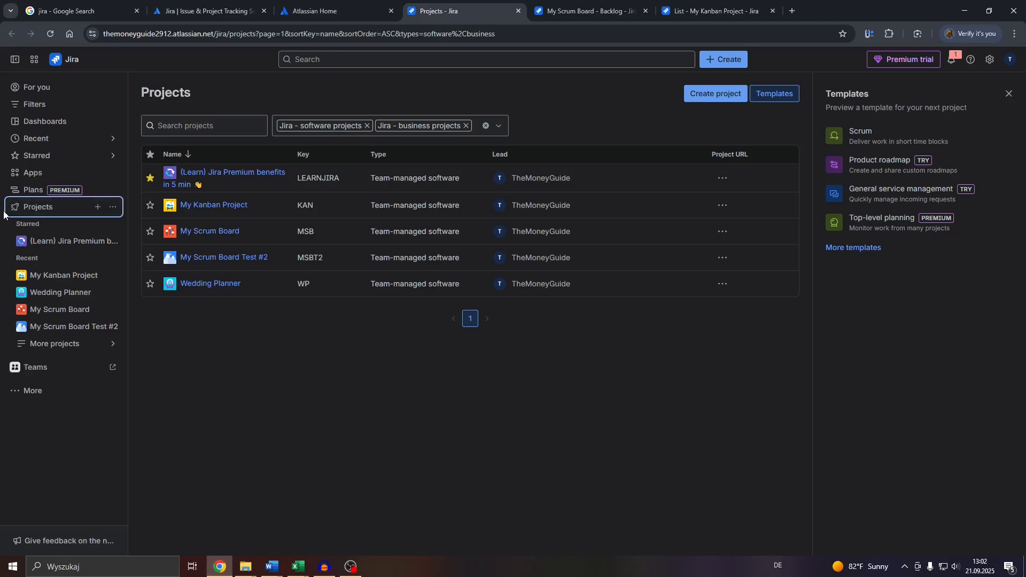
pyautogui.click(13, 211)
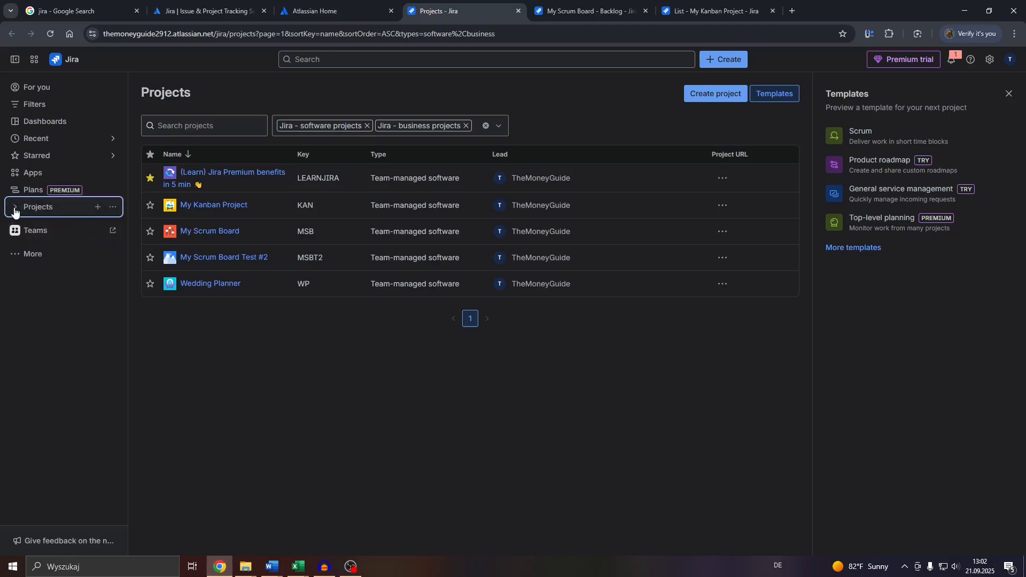
pyautogui.click(15, 211)
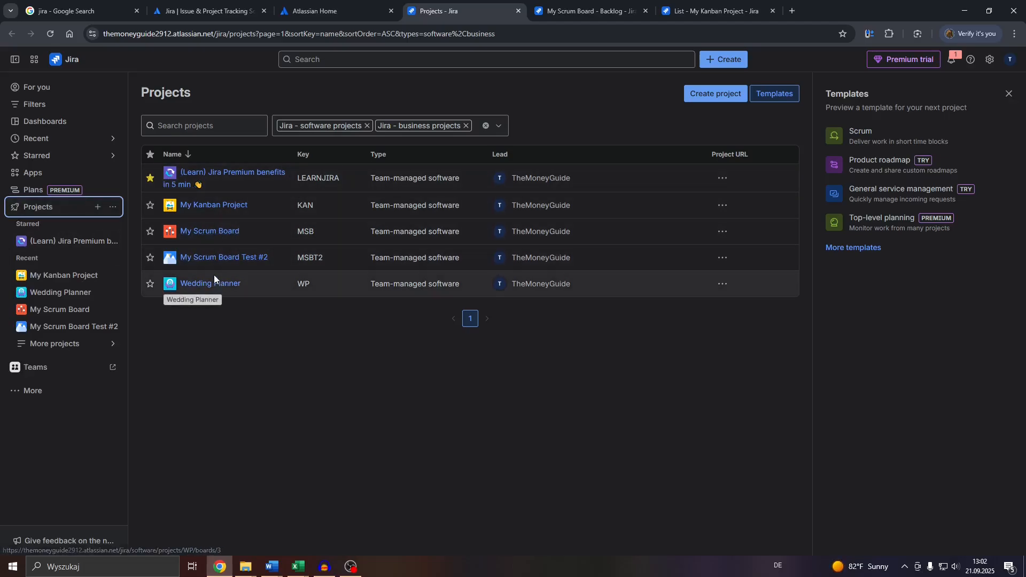
# List all work items with the default filter and open the WP-3 Send Invitations task.
pyautogui.click(16, 106)
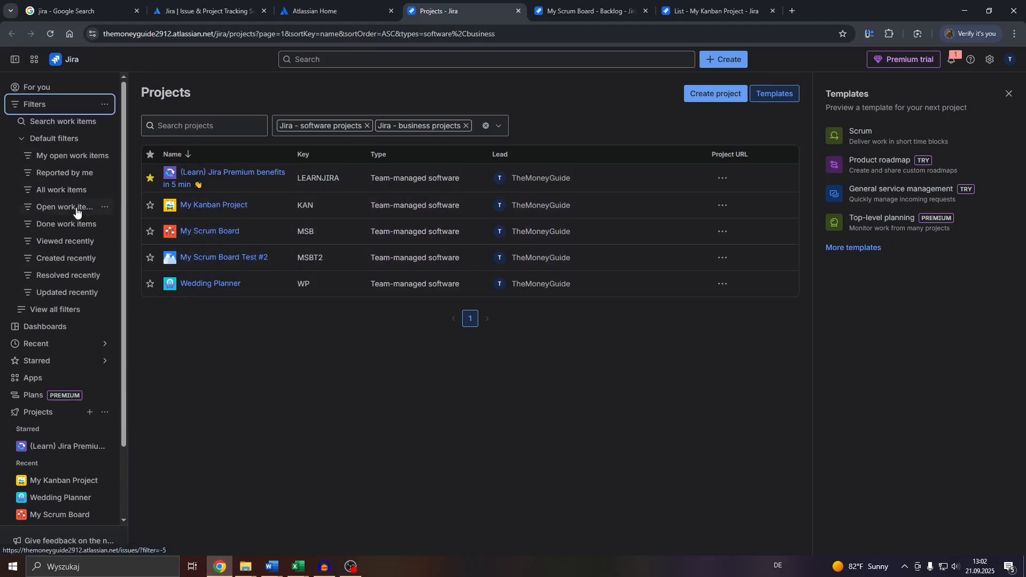
pyautogui.click(58, 191)
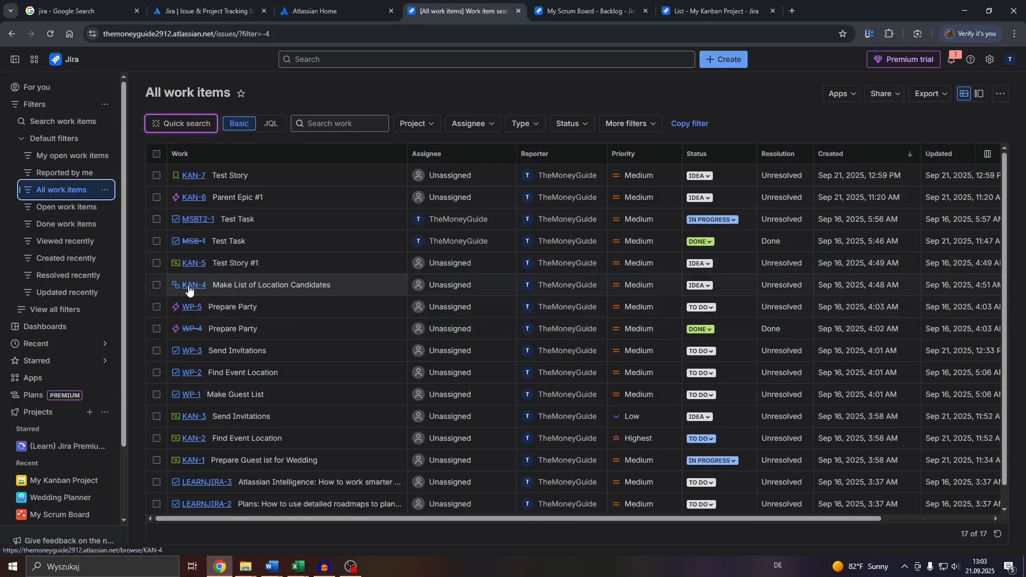
pyautogui.click(194, 351)
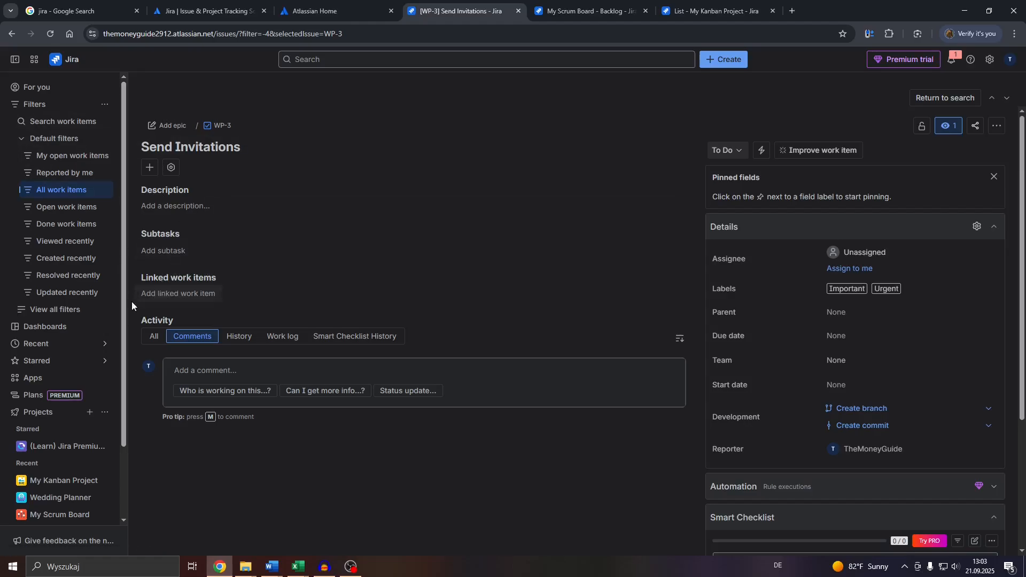
# Start adding a linked work item to Send Invitations and set the link relation to "relates to".
pyautogui.click(152, 297)
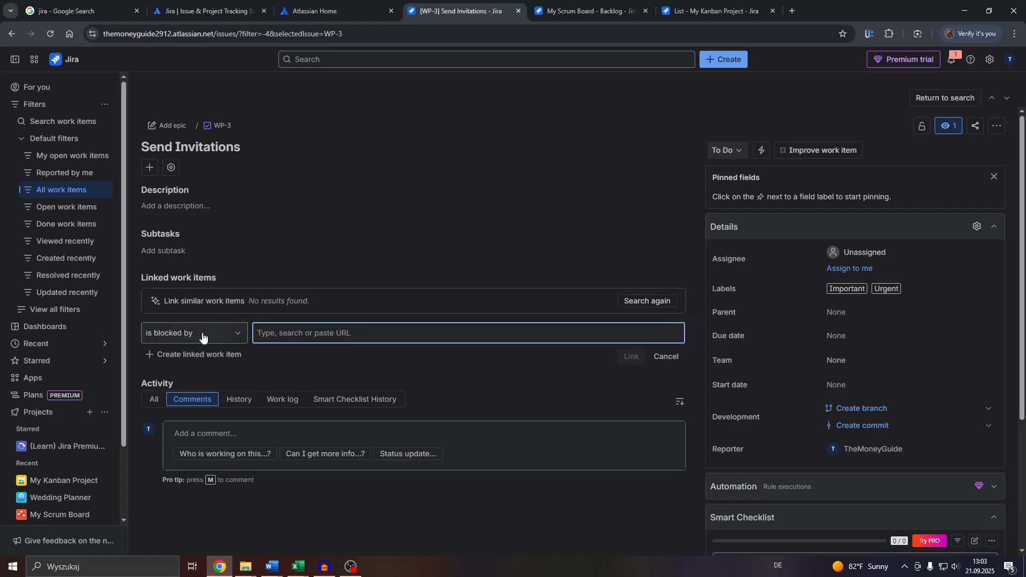
pyautogui.click(231, 334)
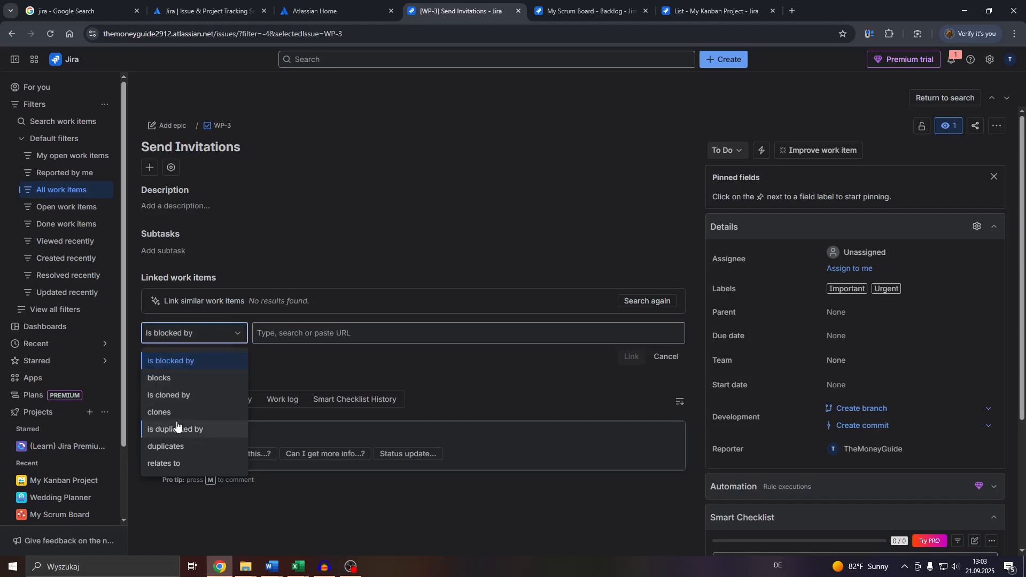
pyautogui.click(177, 463)
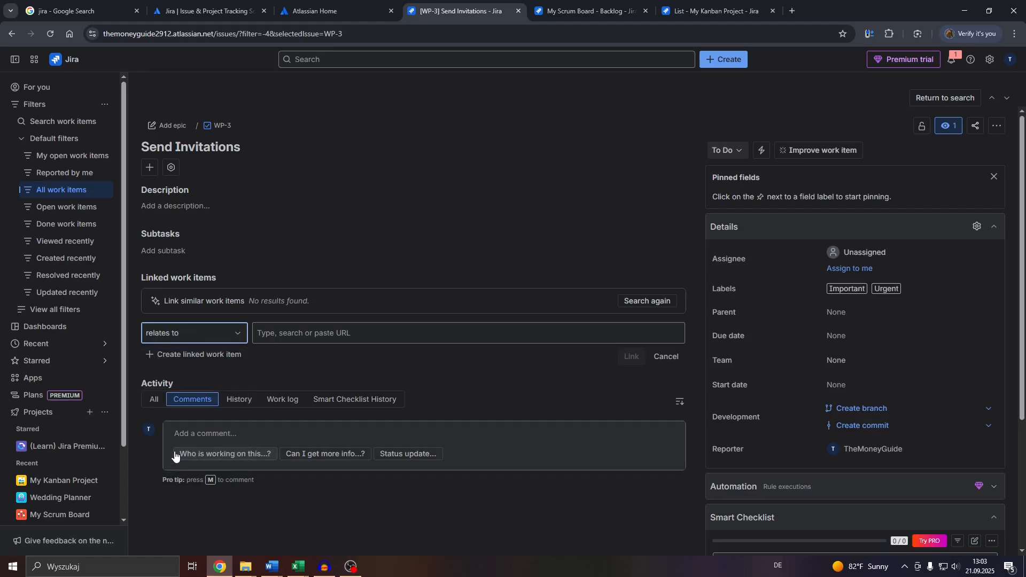
pyautogui.click(199, 357)
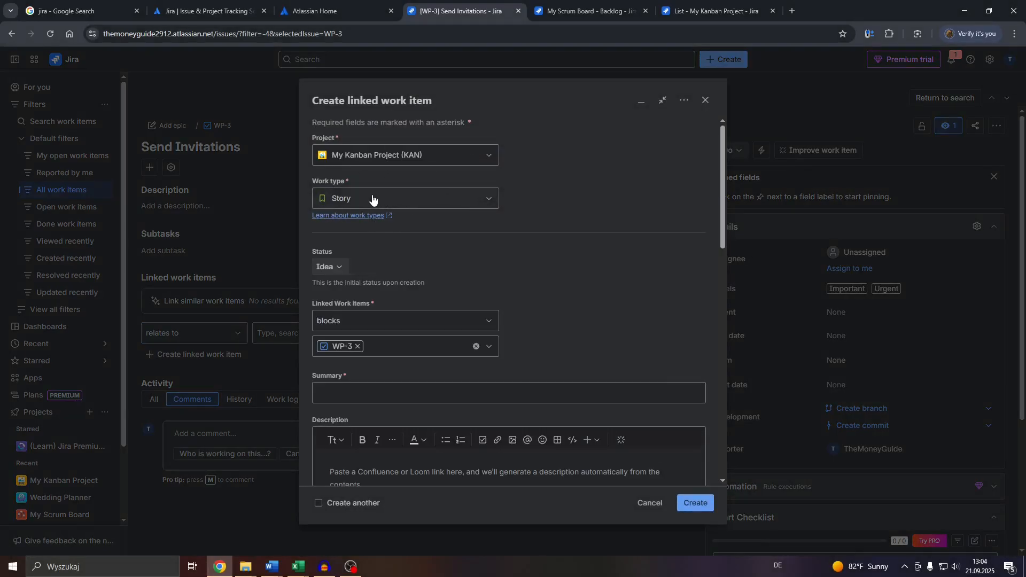
pyautogui.click(375, 199)
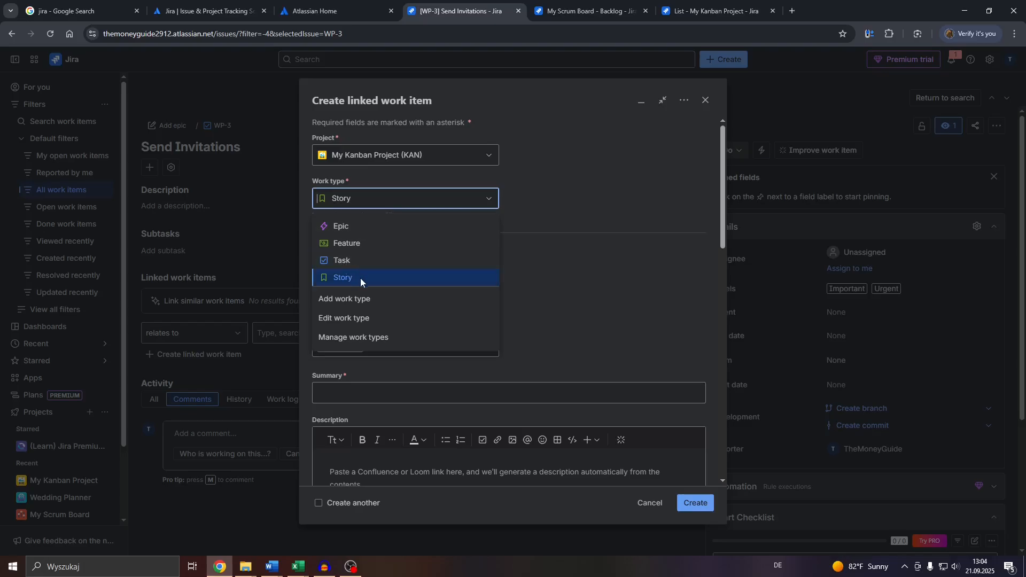
pyautogui.click(358, 298)
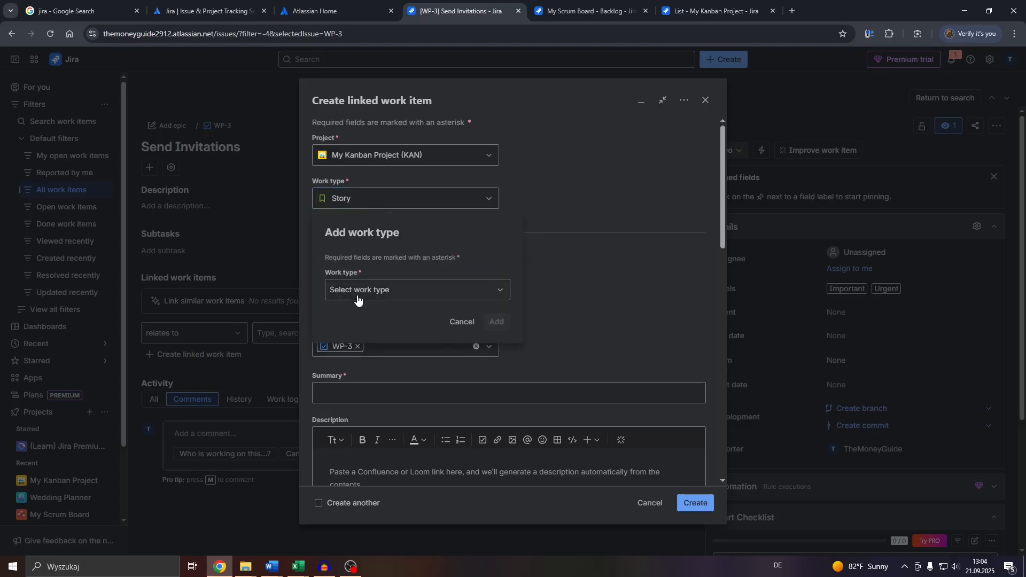
pyautogui.click(406, 291)
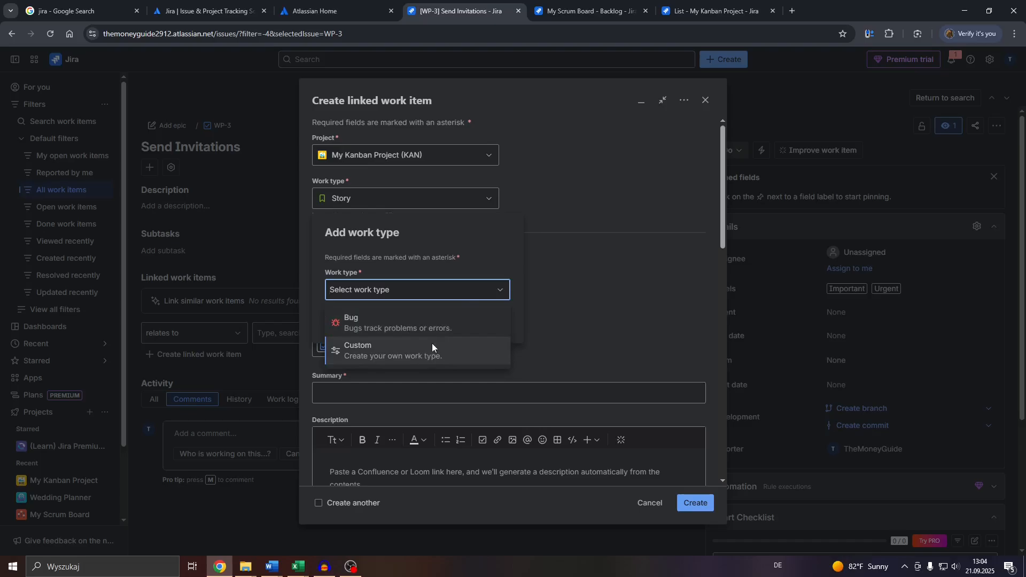
pyautogui.click(589, 262)
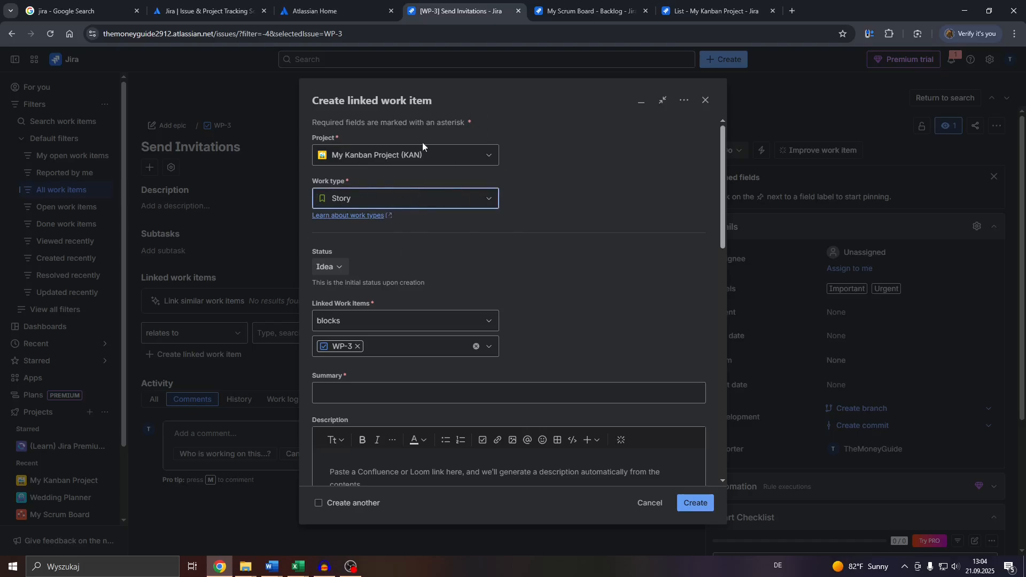
pyautogui.click(648, 503)
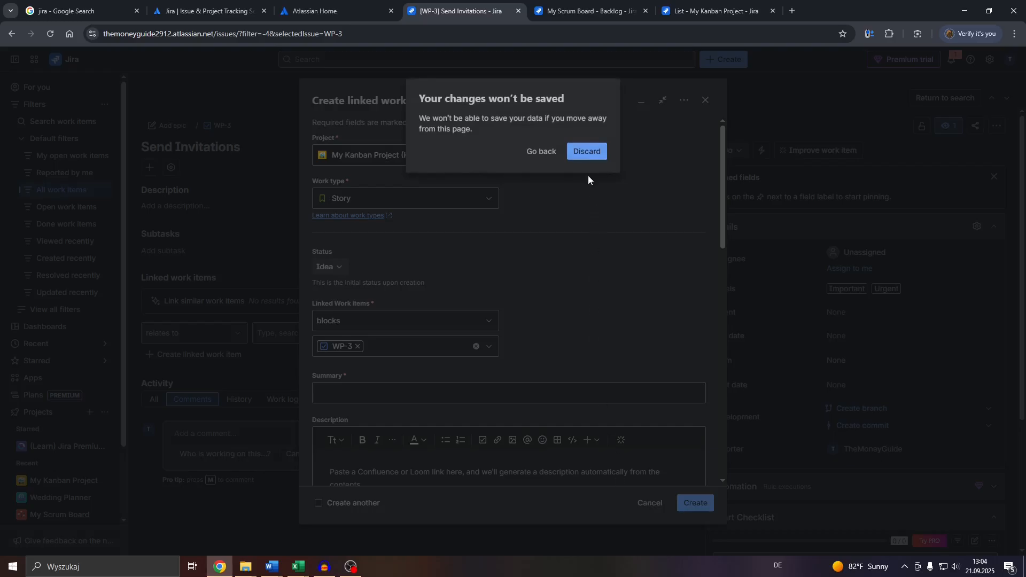
pyautogui.click(584, 154)
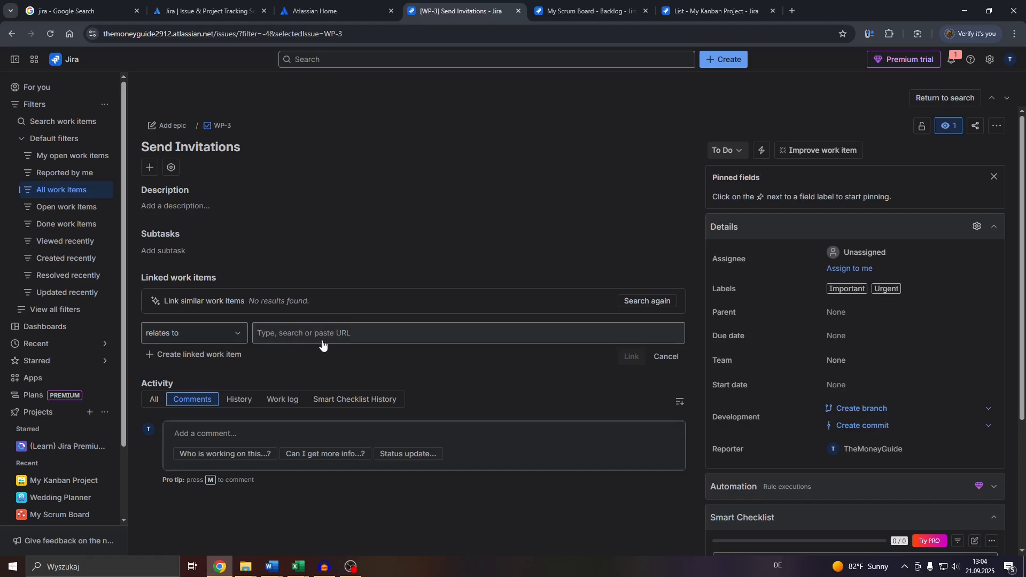
# Search for "st", choose KAN-7 Test Story and link it to Send Invitations with the "relates to" relation.
pyautogui.click(304, 335)
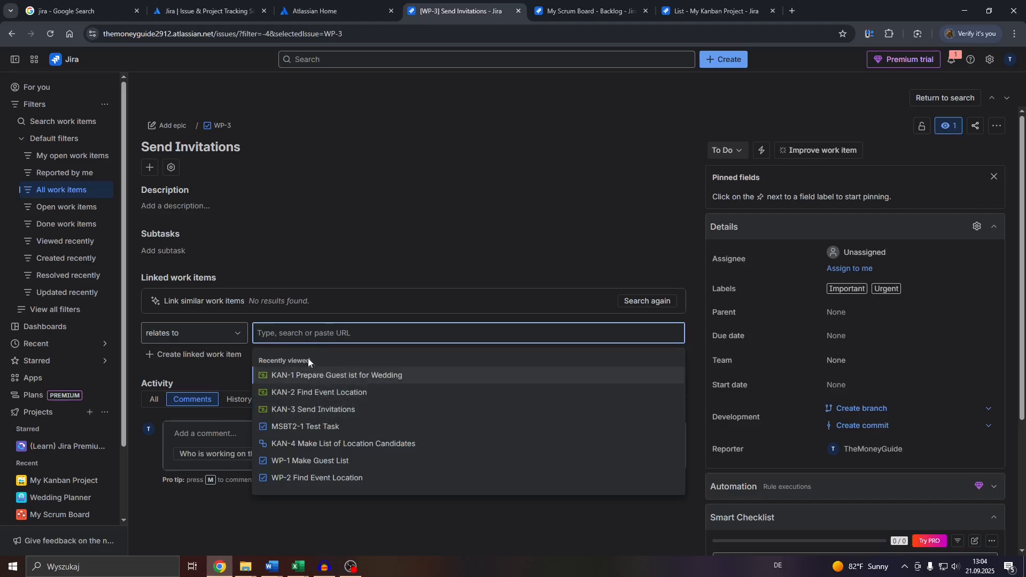
pyautogui.write('s')
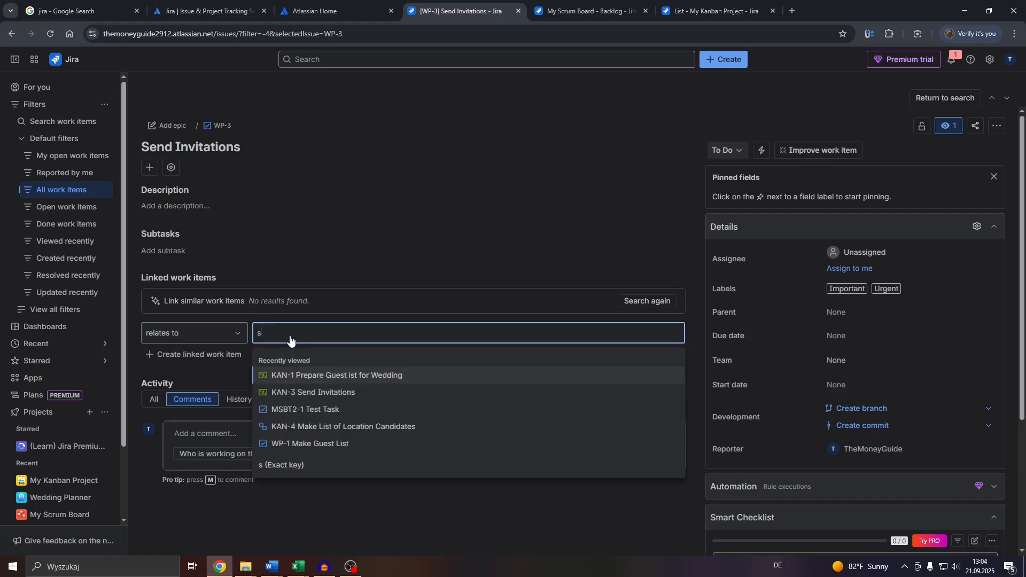
pyautogui.press('BackSpace')
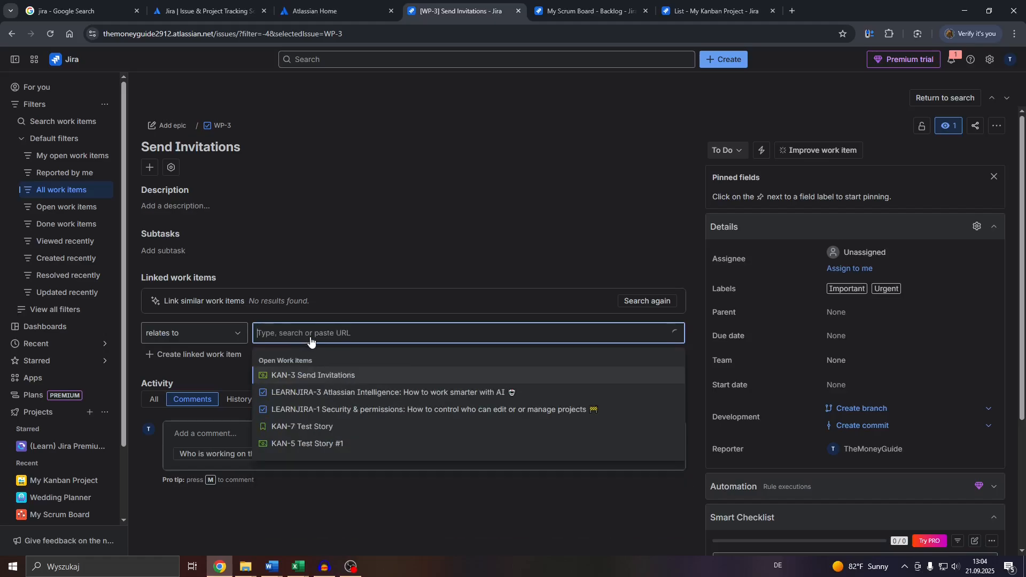
pyautogui.write('st')
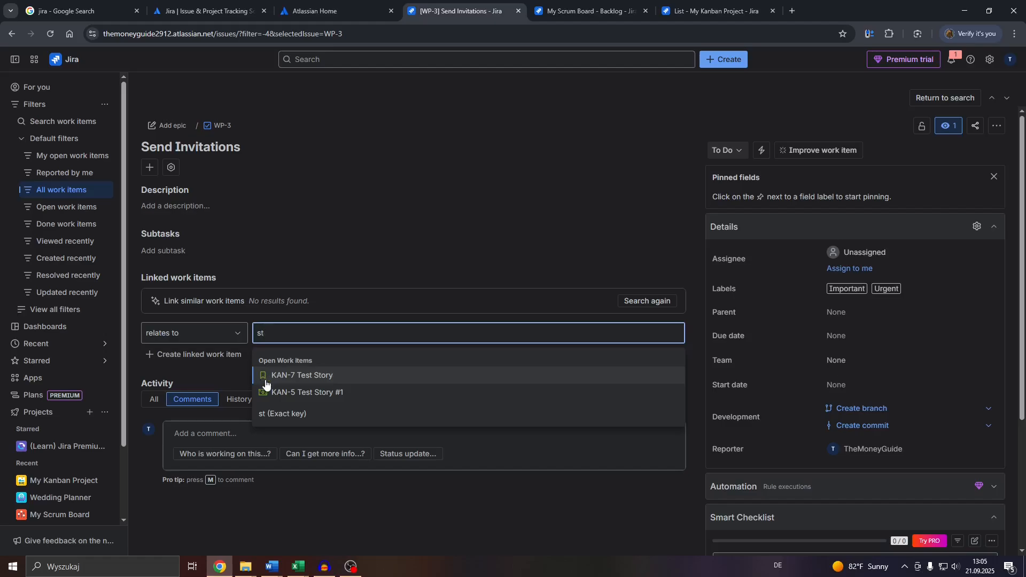
pyautogui.click(301, 376)
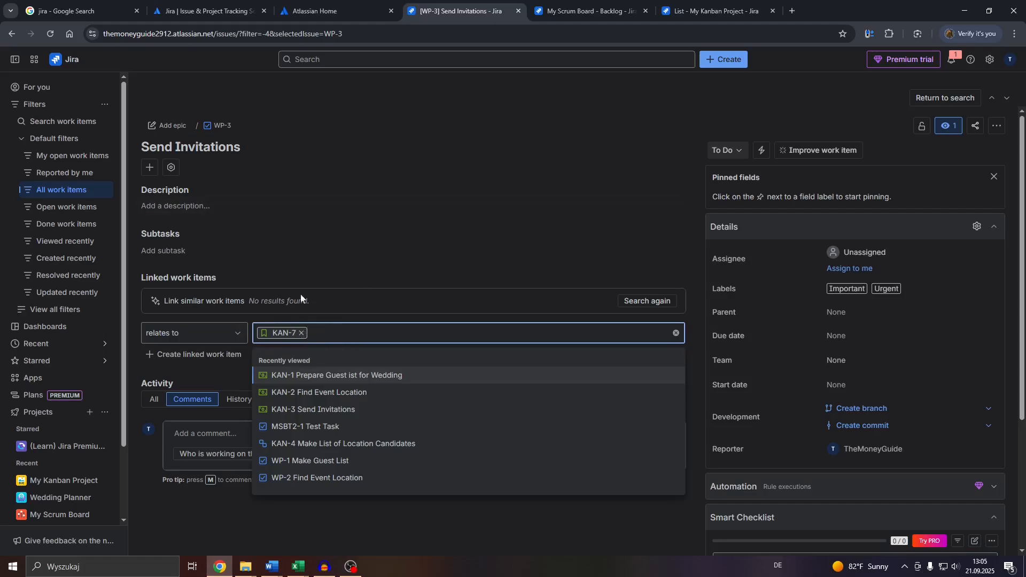
pyautogui.click(333, 290)
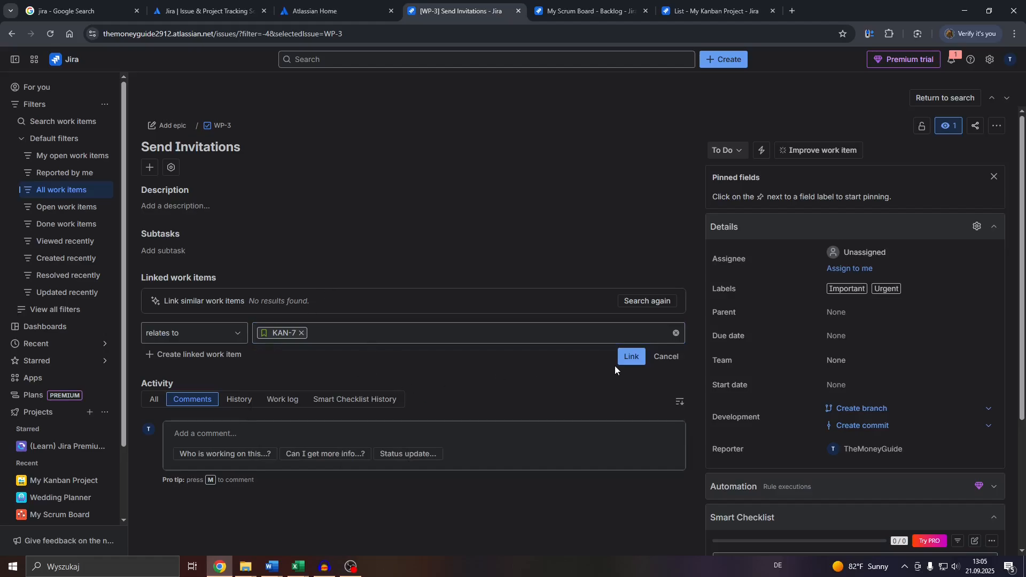
pyautogui.click(631, 357)
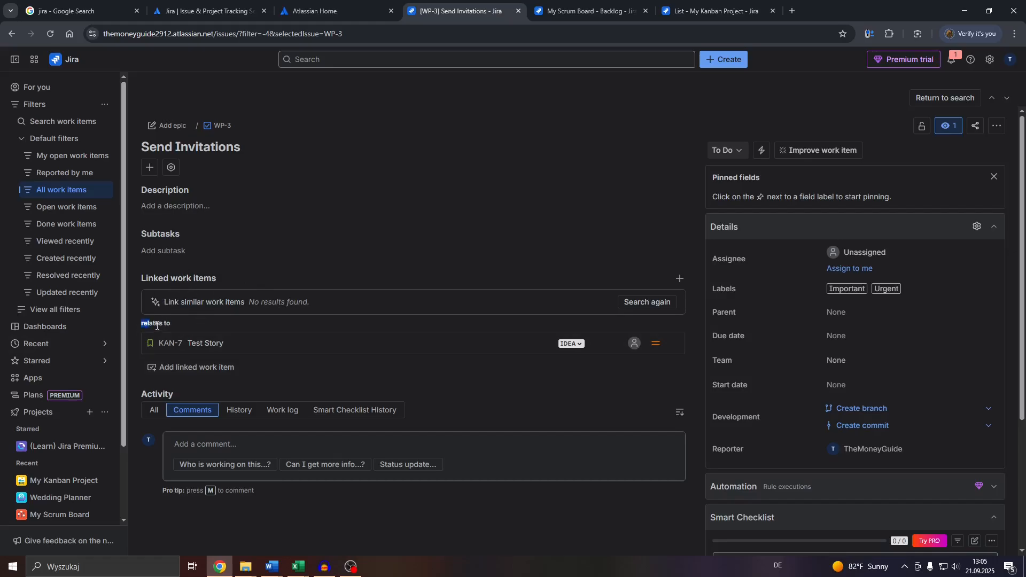
# Open the linked Test Story in a separate browser tab, remove the duplicate tab and check the story's linked work items.
pyautogui.middleClick(215, 349)
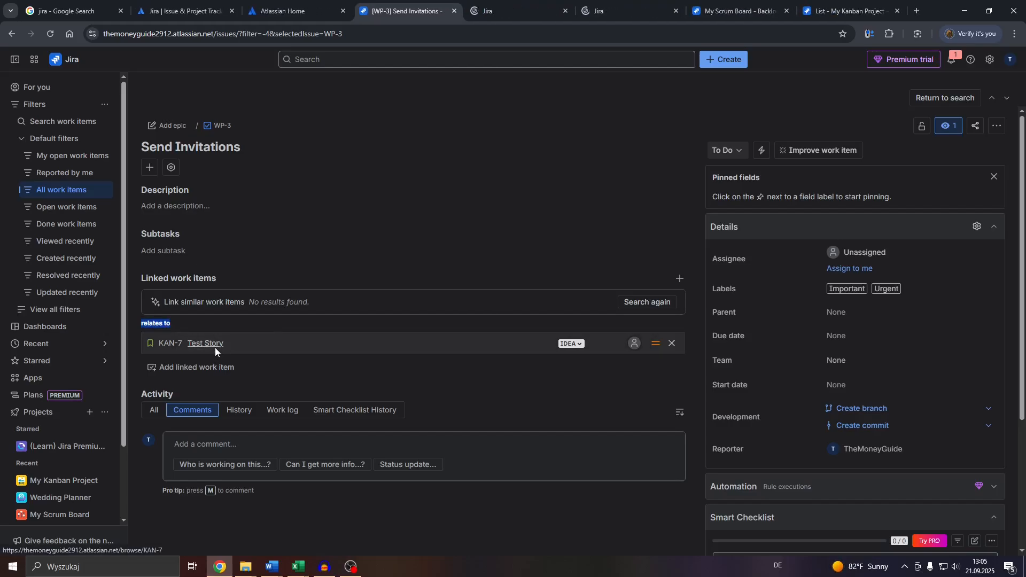
pyautogui.click(676, 11)
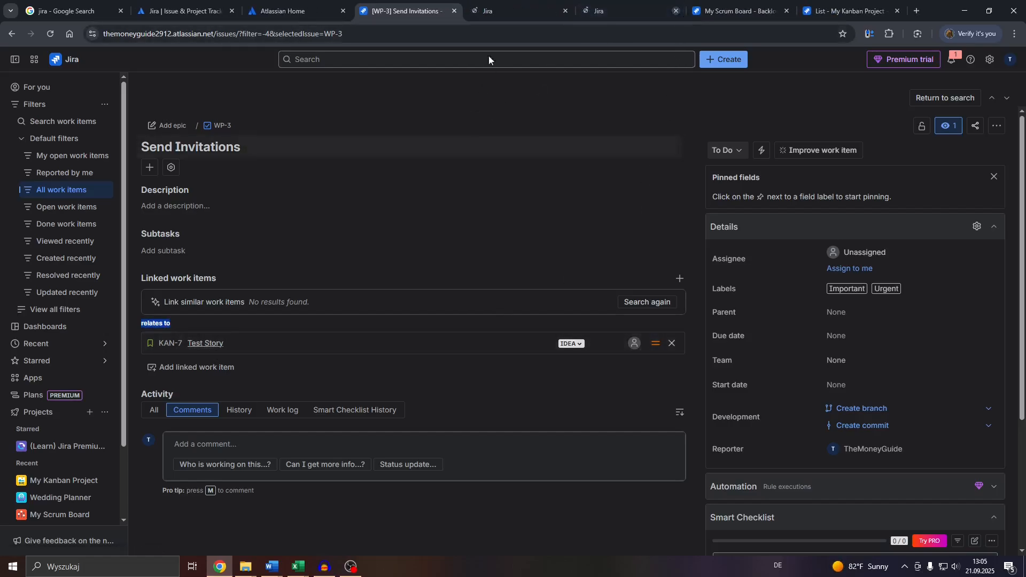
pyautogui.click(557, 9)
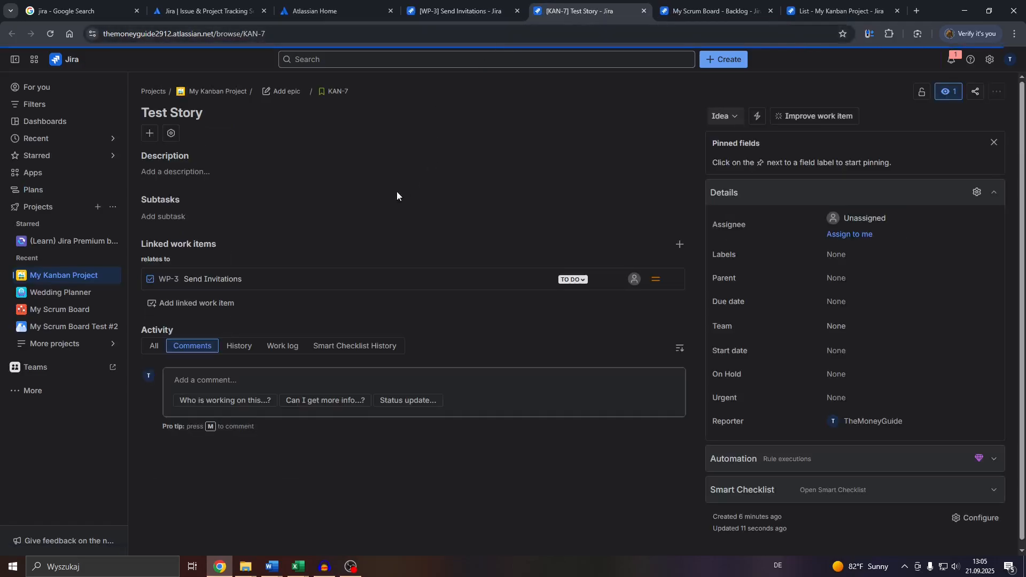
pyautogui.moveTo(241, 279)
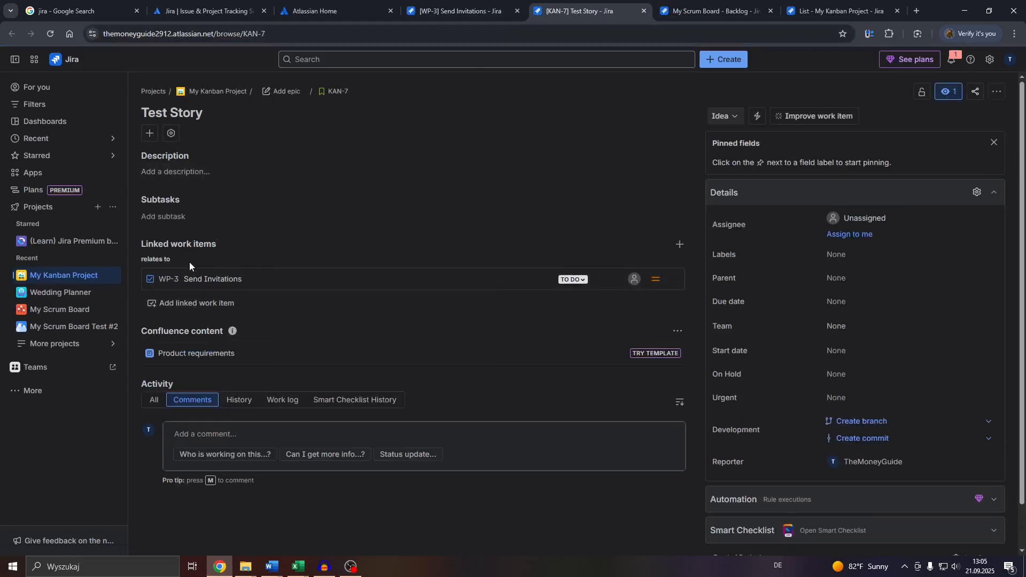
pyautogui.click(497, 4)
pyautogui.click(552, 5)
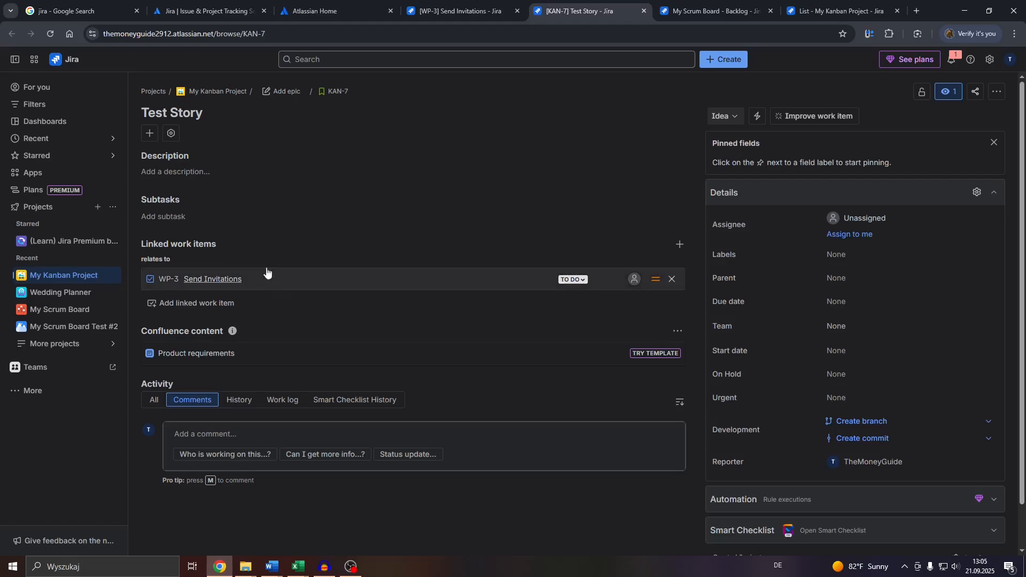
# Go to the My Kanban Project list and open KAN-7 Test Story to examine its linked work items section.
pyautogui.click(220, 91)
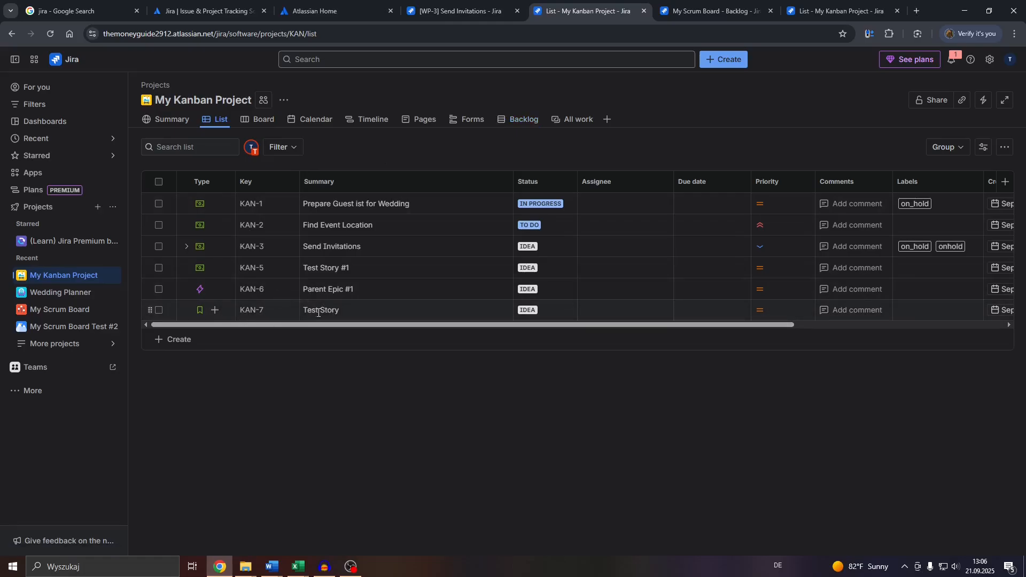
pyautogui.click(252, 310)
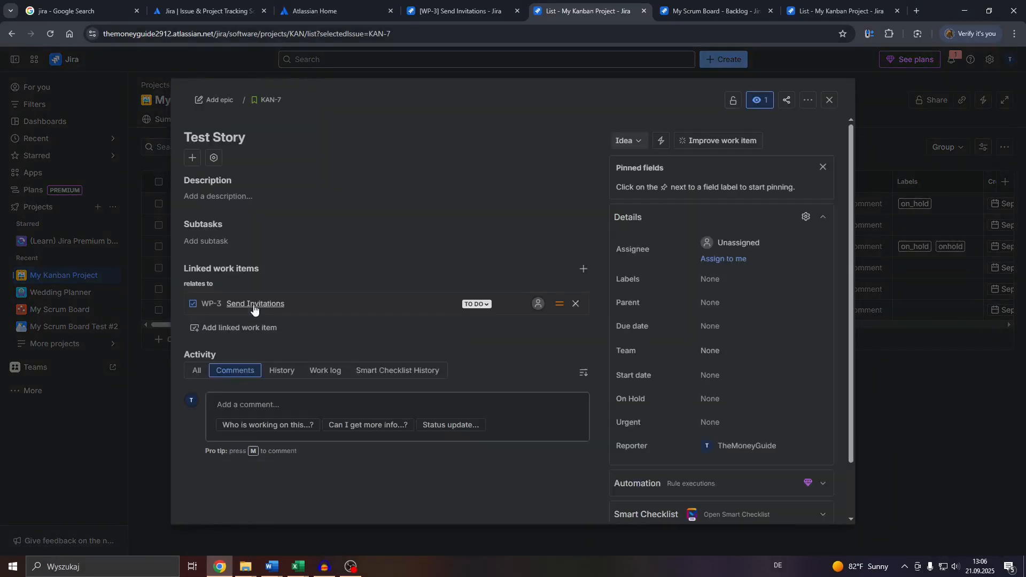
pyautogui.moveTo(184, 260); pyautogui.dragTo(255, 273)
pyautogui.click(235, 268)
pyautogui.click(253, 273)
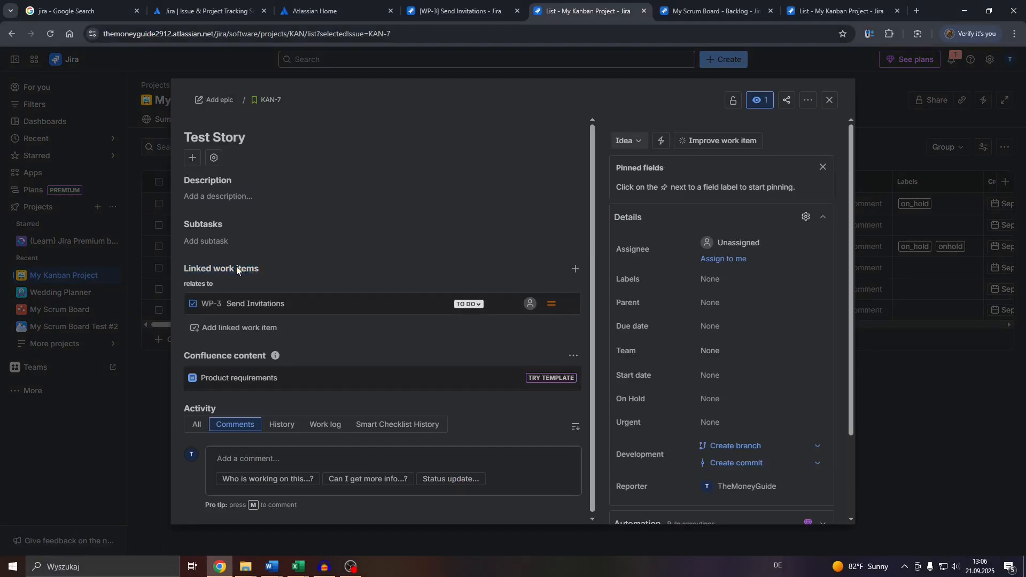
# View the form for adding another linked work item to Test Story, cancel it and close the work item.
pyautogui.click(574, 271)
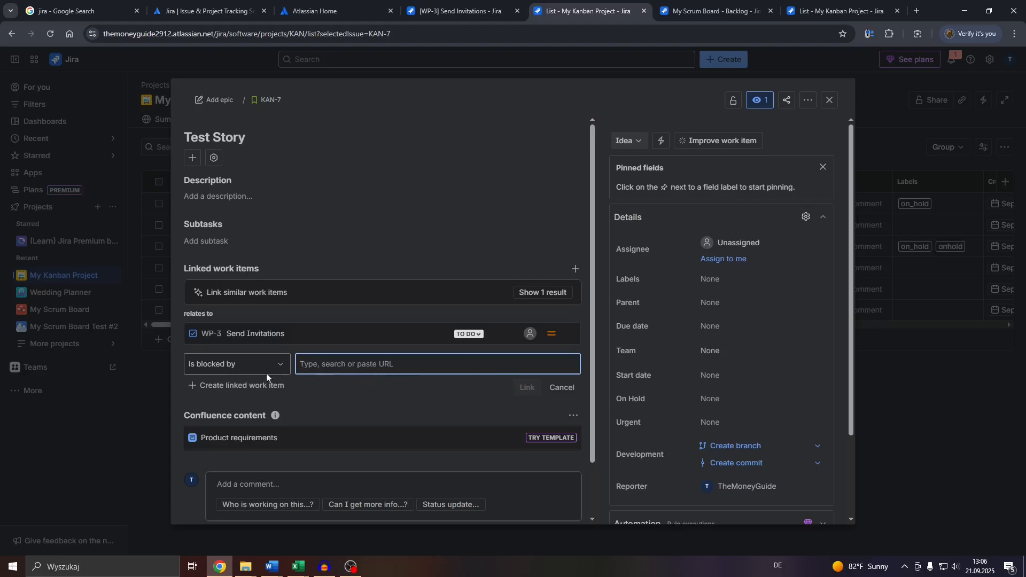
pyautogui.click(561, 388)
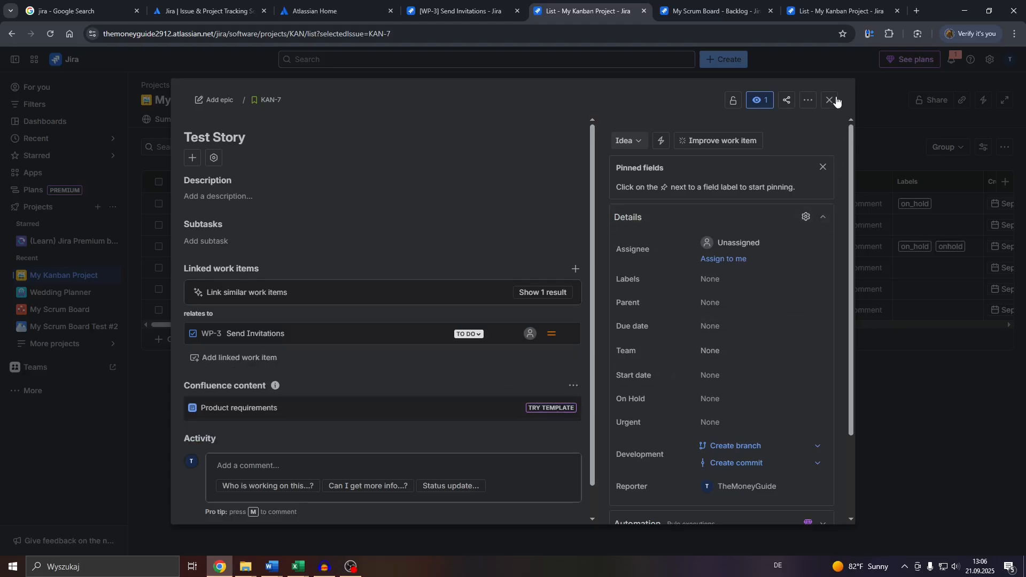
pyautogui.click(831, 100)
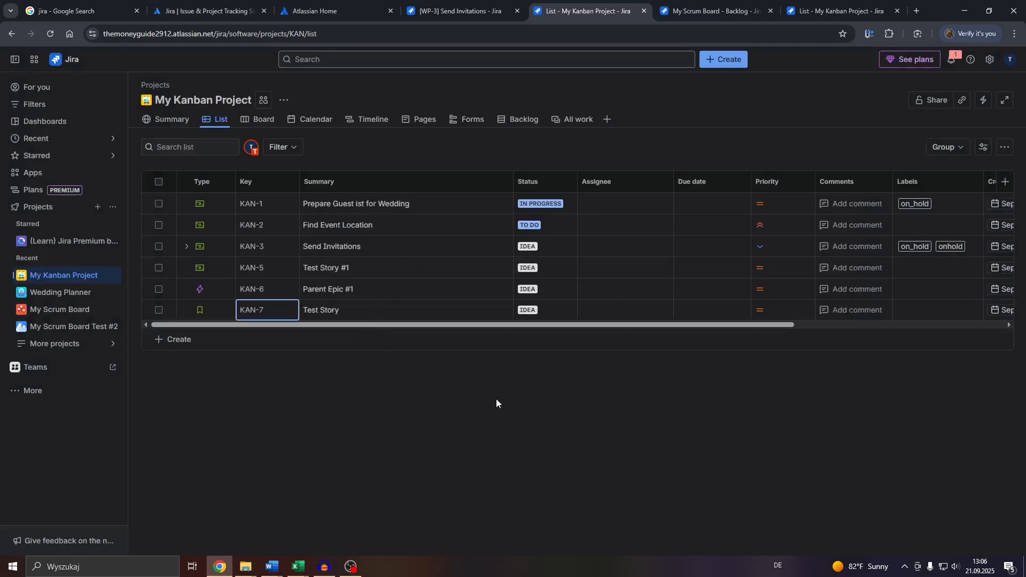